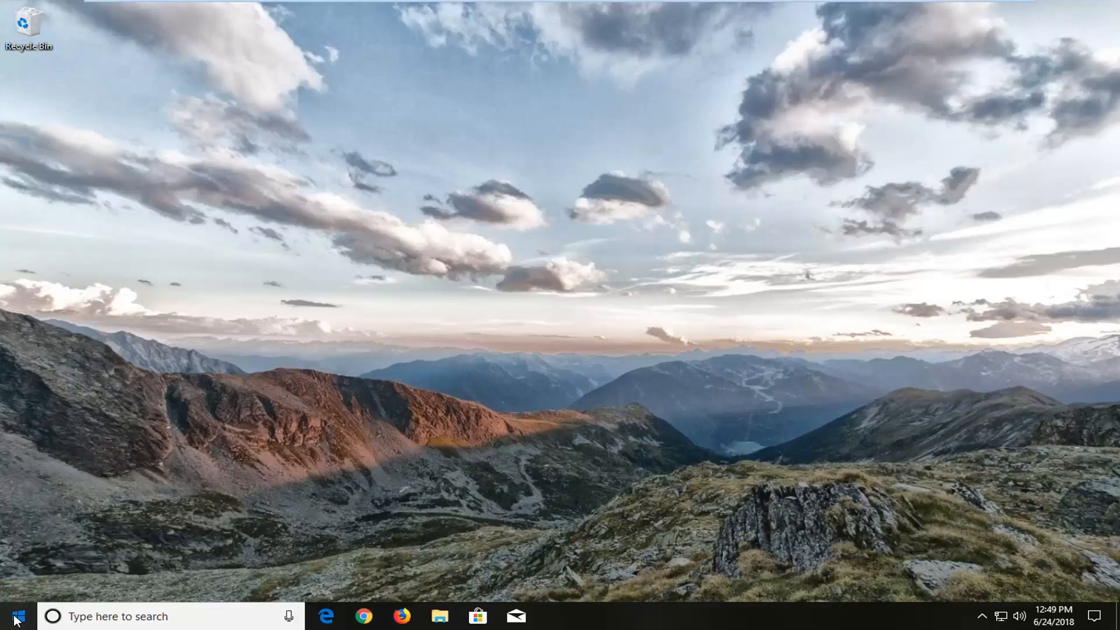
Step: Search Start for 'background apps' and choose 'Choose which apps can run in the background'
{"action": "left_click", "coordinate": [17, 619]}
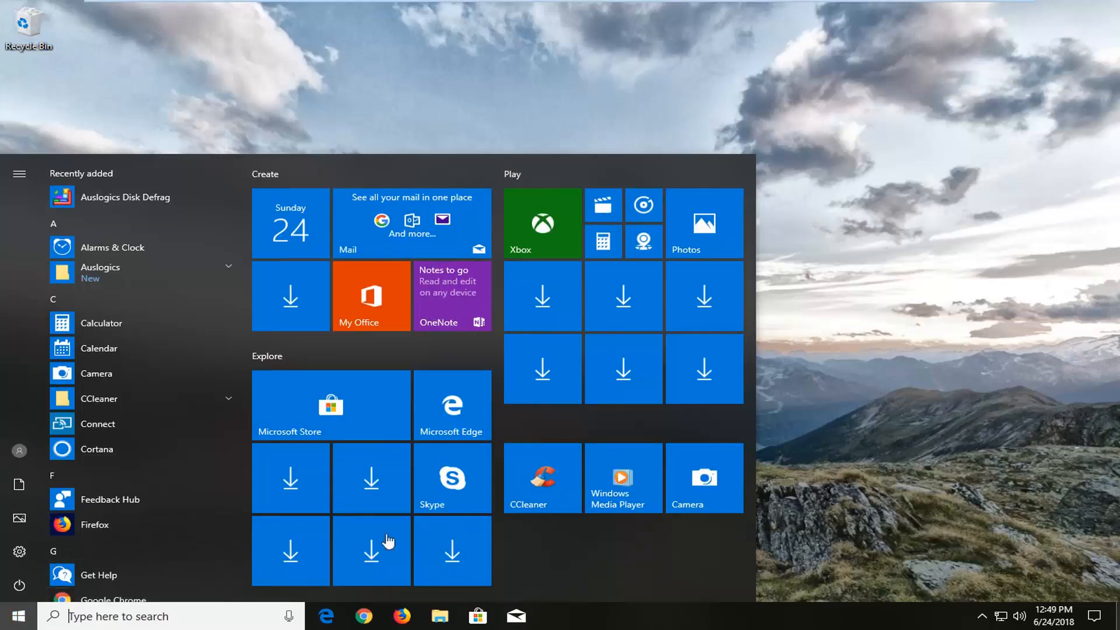
{"action": "type", "text": "b"}
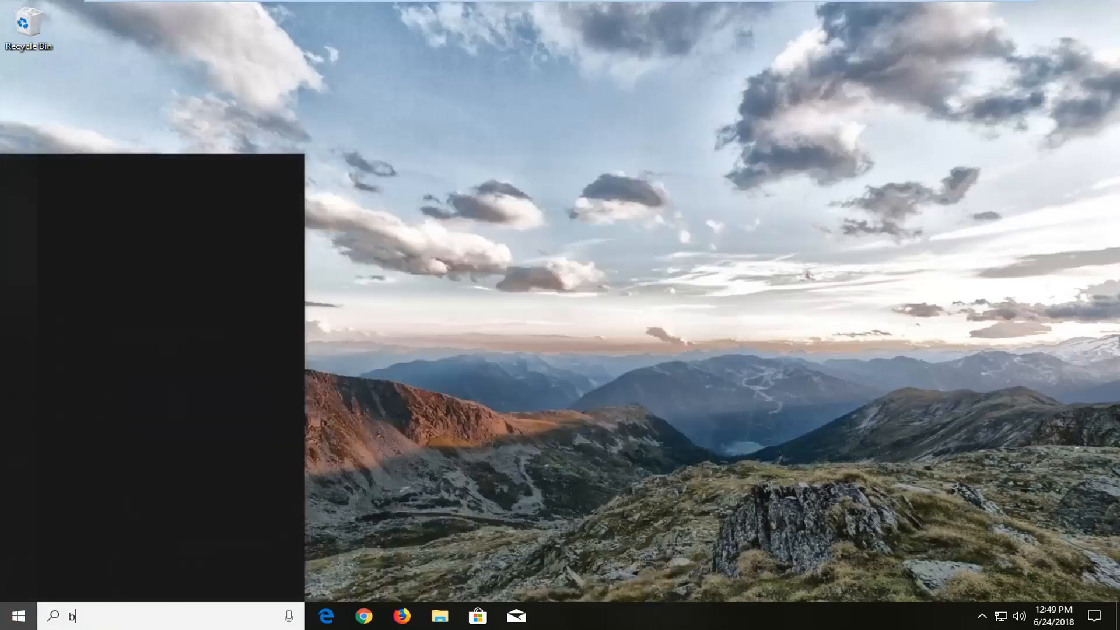
{"action": "type", "text": "ackground apps"}
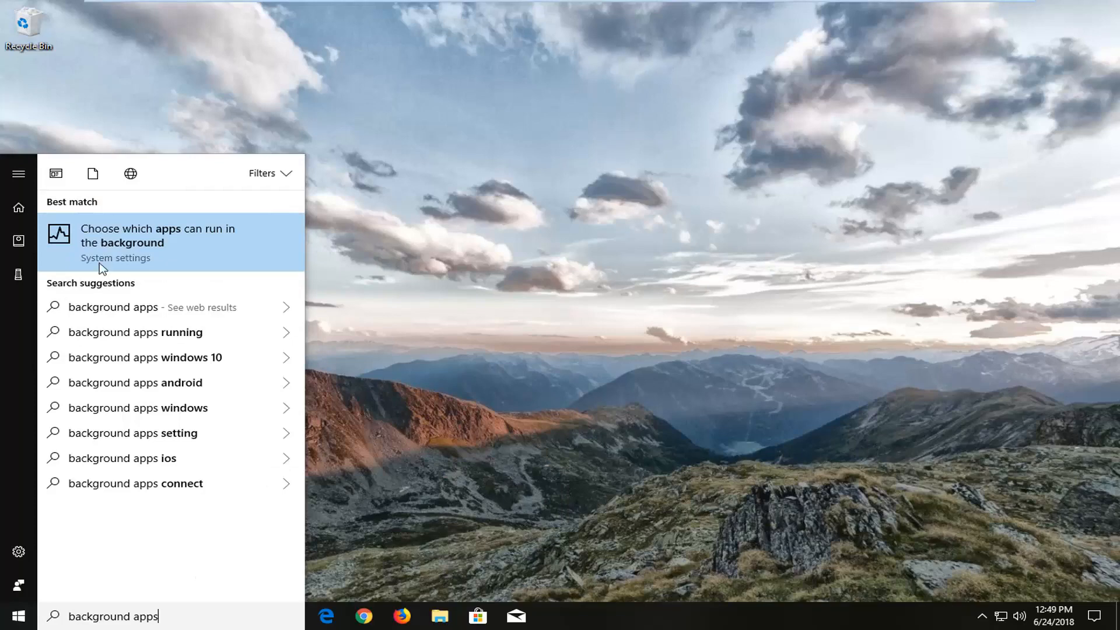
{"action": "left_click", "coordinate": [134, 248]}
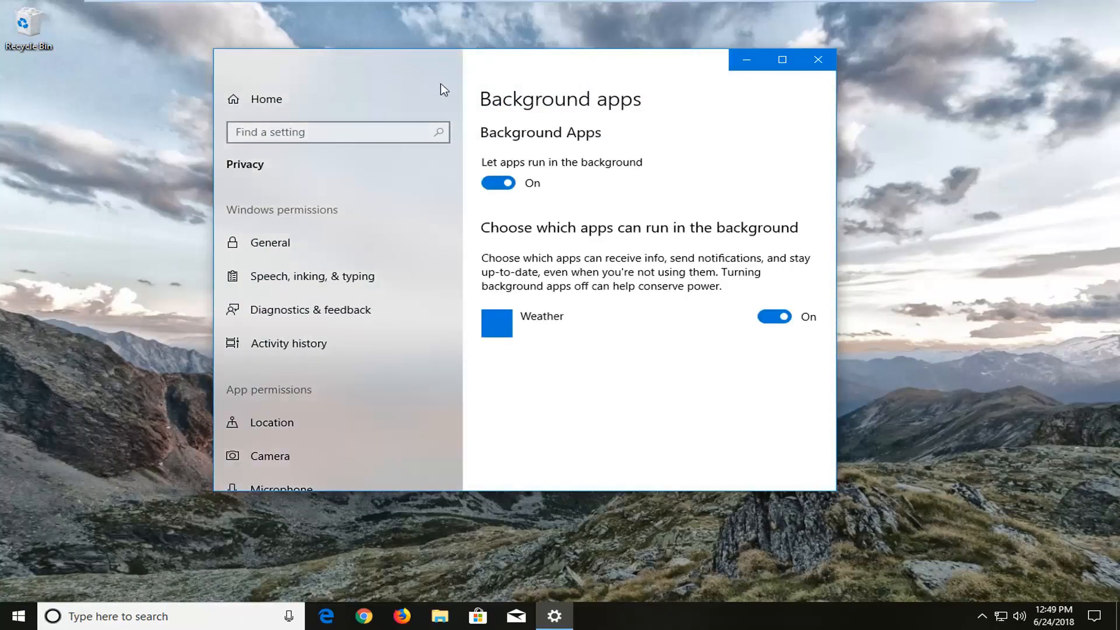
Step: Reposition the Settings window showing the Background apps list, Camera through Microsoft Store
{"action": "left_click_drag", "start_coordinate": [391, 62], "coordinate": [444, 72]}
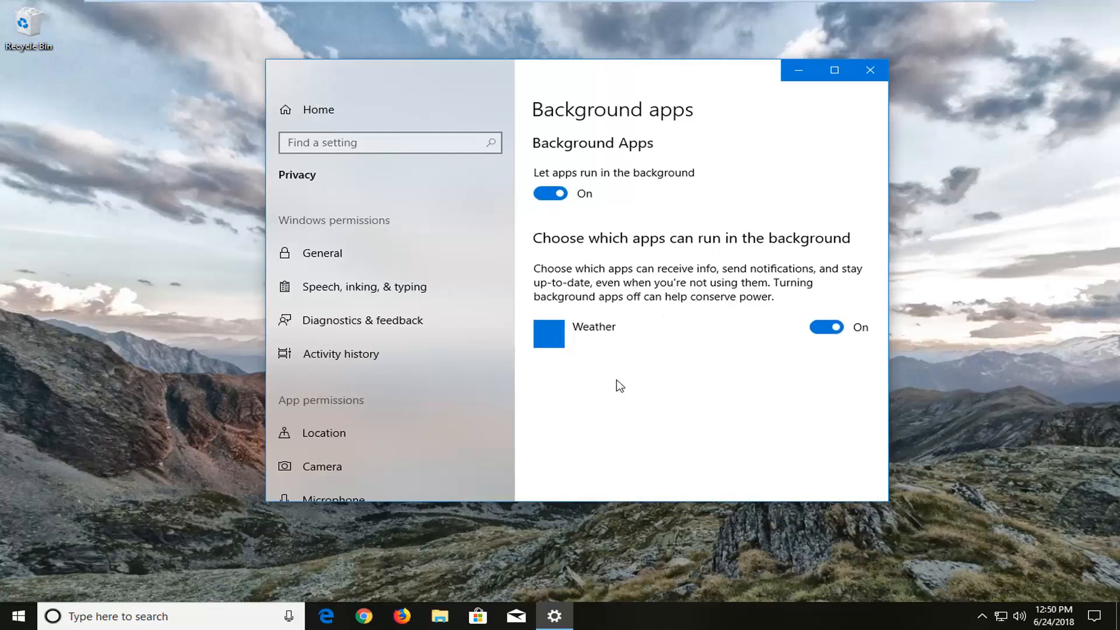
{"action": "left_click_drag", "start_coordinate": [686, 77], "coordinate": [646, 67]}
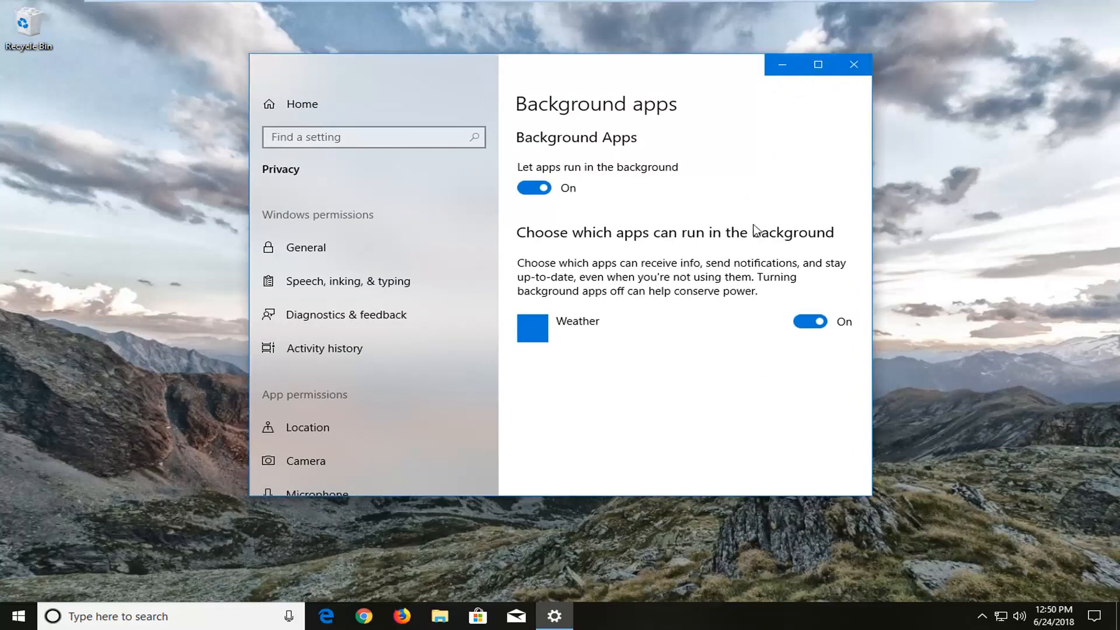
{"action": "scroll", "coordinate": [586, 282], "scroll_direction": "down", "scroll_amount": 5}
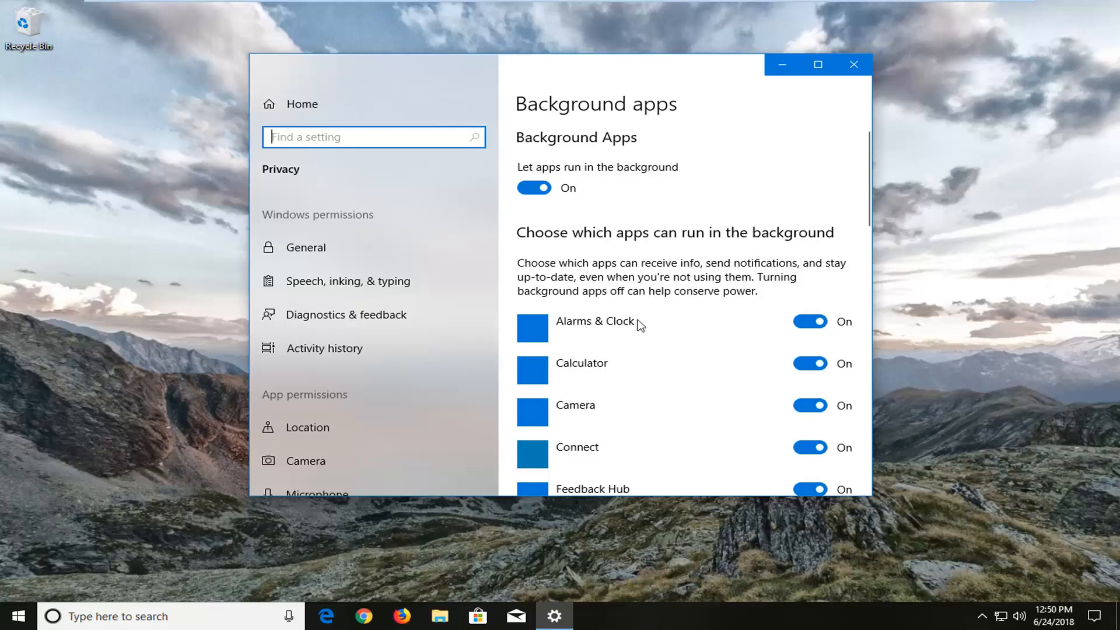
{"action": "scroll", "coordinate": [819, 198], "scroll_direction": "down", "scroll_amount": 3}
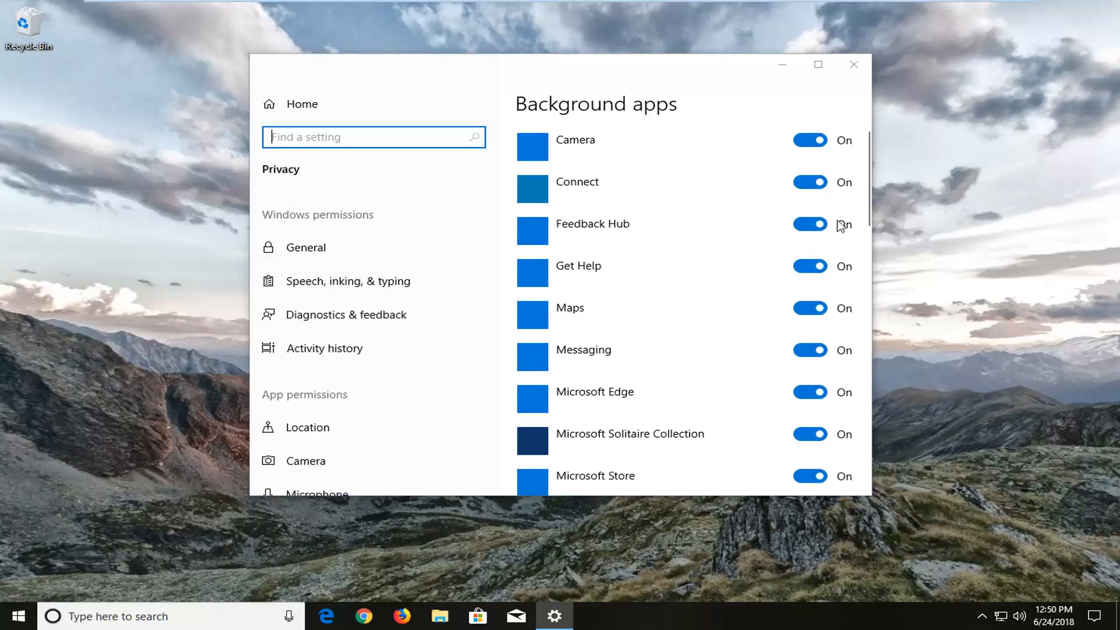
{"action": "scroll", "coordinate": [788, 263], "scroll_direction": "down", "scroll_amount": 10}
{"action": "scroll", "coordinate": [770, 298], "scroll_direction": "up", "scroll_amount": 3}
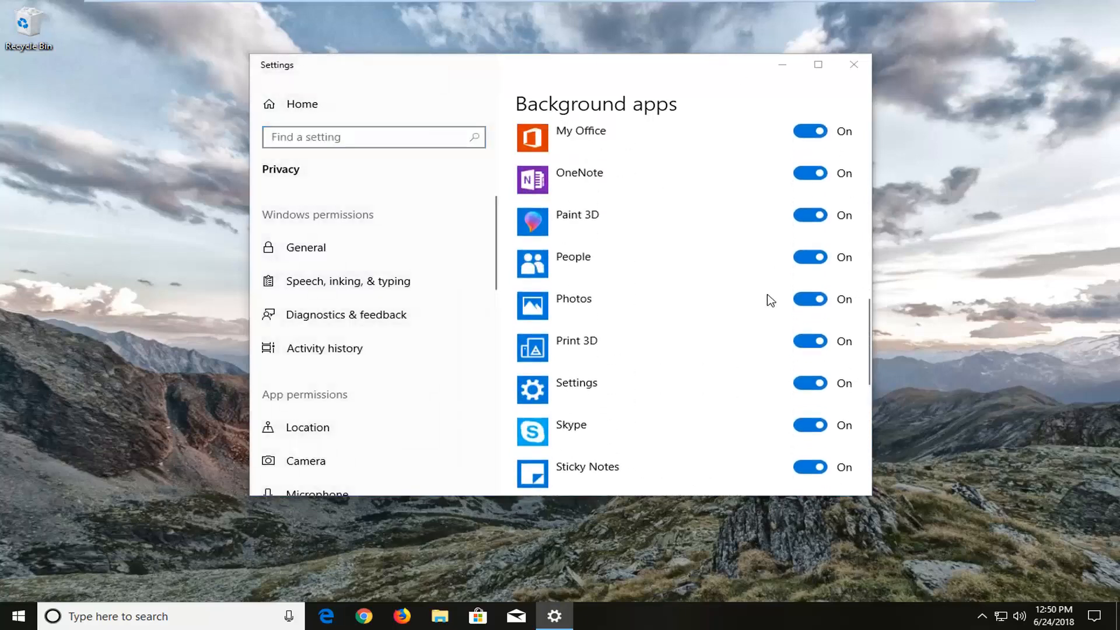
{"action": "scroll", "coordinate": [770, 299], "scroll_direction": "up", "scroll_amount": 3}
{"action": "scroll", "coordinate": [770, 300], "scroll_direction": "up", "scroll_amount": 3}
{"action": "scroll", "coordinate": [770, 300], "scroll_direction": "up", "scroll_amount": 2}
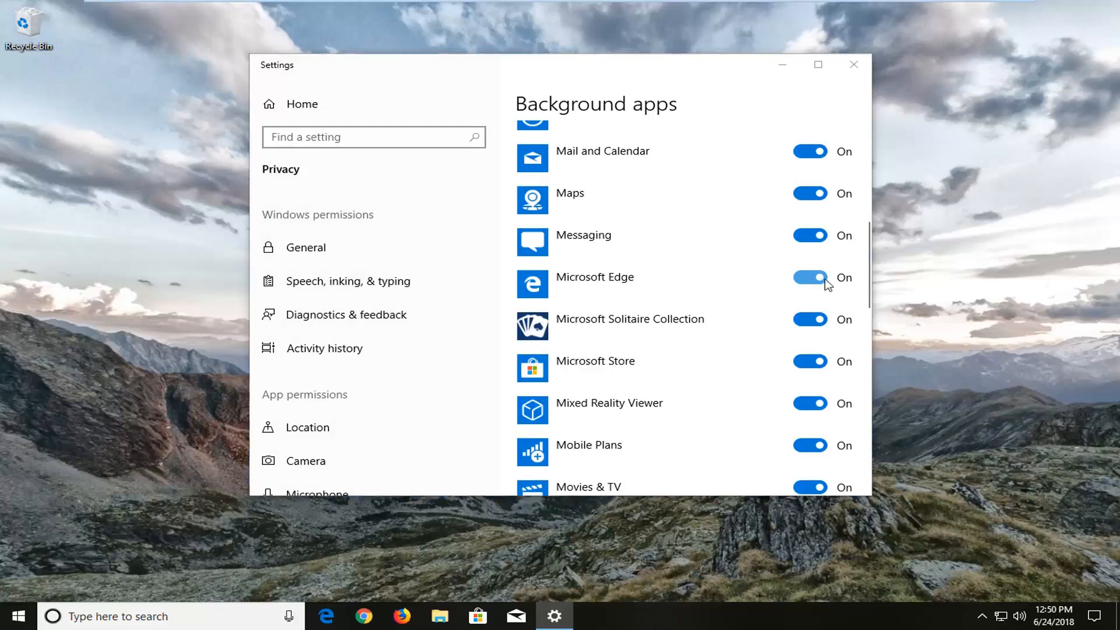
Step: Switch off Microsoft Edge's permission to run in the background
{"action": "left_click", "coordinate": [812, 277]}
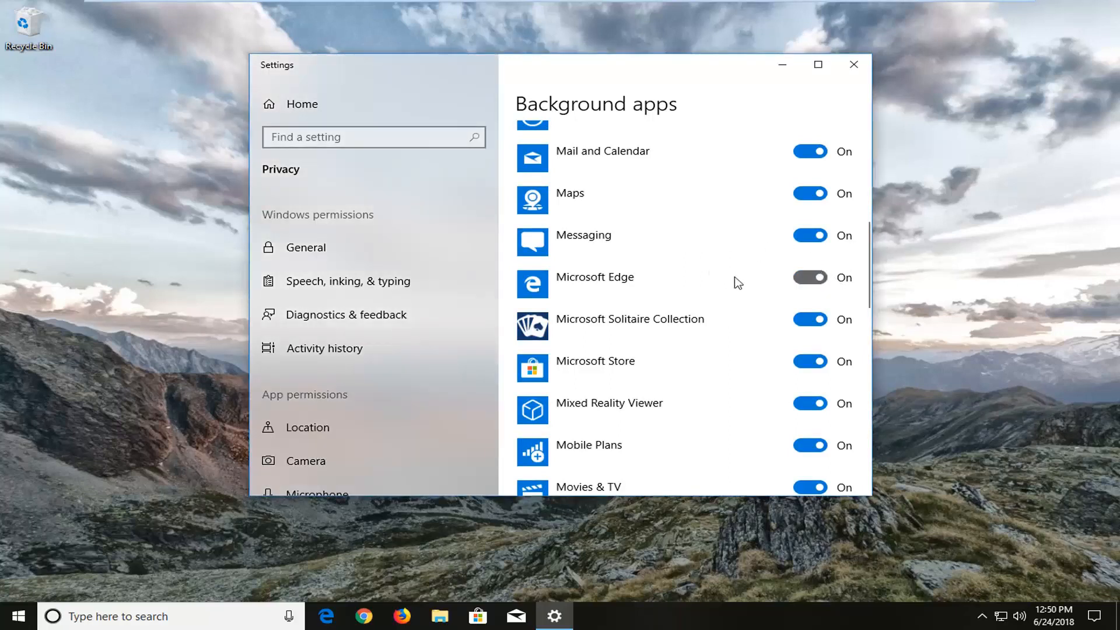
Step: Confirm Edge's background permission is off and close the Settings window to the desktop
{"action": "left_click", "coordinate": [799, 278]}
{"action": "scroll", "coordinate": [797, 282], "scroll_direction": "down", "scroll_amount": 5}
{"action": "scroll", "coordinate": [792, 299], "scroll_direction": "down", "scroll_amount": 5}
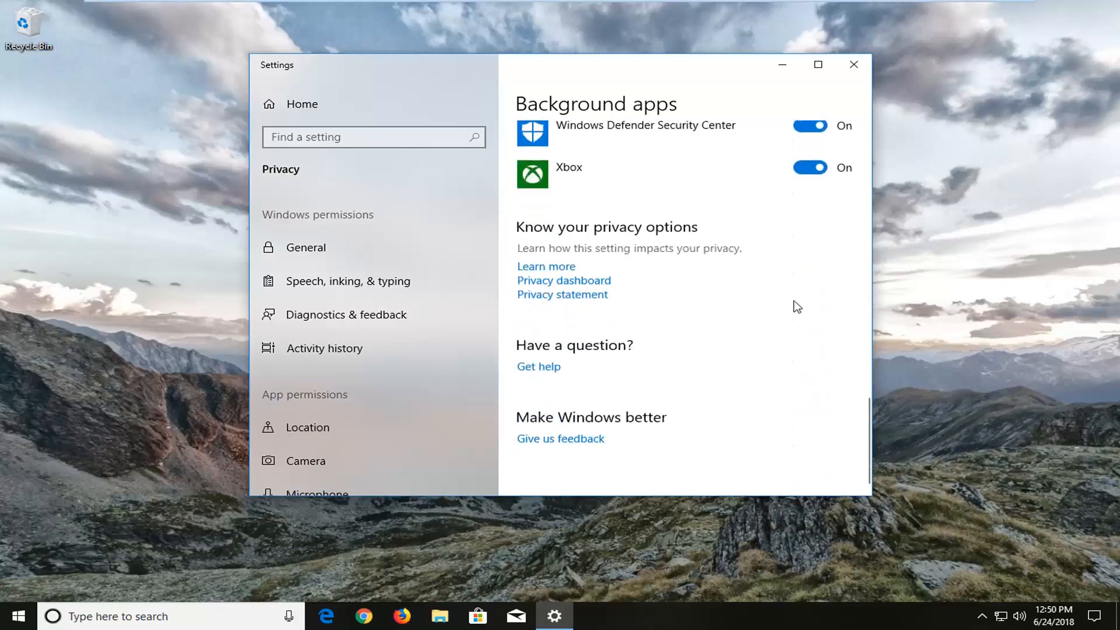
{"action": "scroll", "coordinate": [774, 287], "scroll_direction": "up", "scroll_amount": 5}
{"action": "scroll", "coordinate": [771, 272], "scroll_direction": "up", "scroll_amount": 5}
{"action": "scroll", "coordinate": [765, 258], "scroll_direction": "up", "scroll_amount": 1}
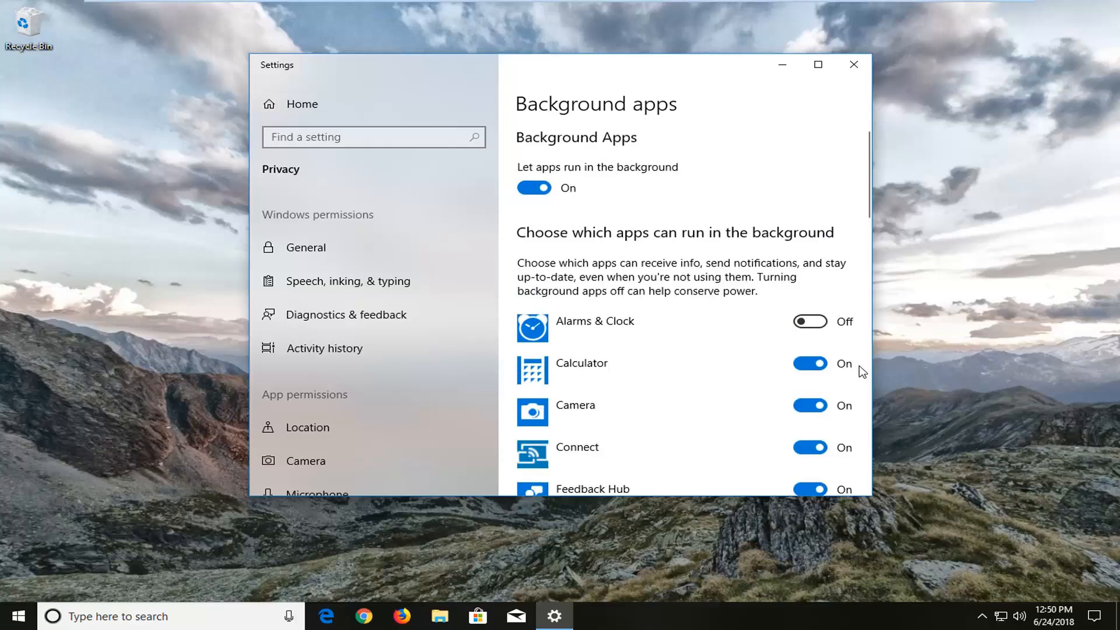
{"action": "left_click", "coordinate": [855, 65]}
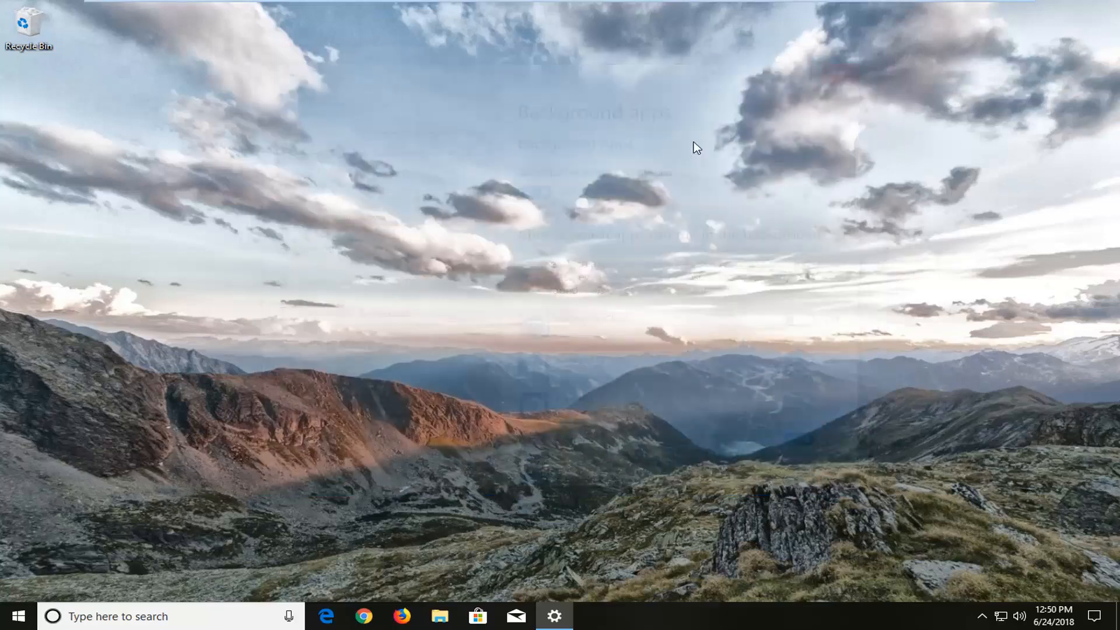